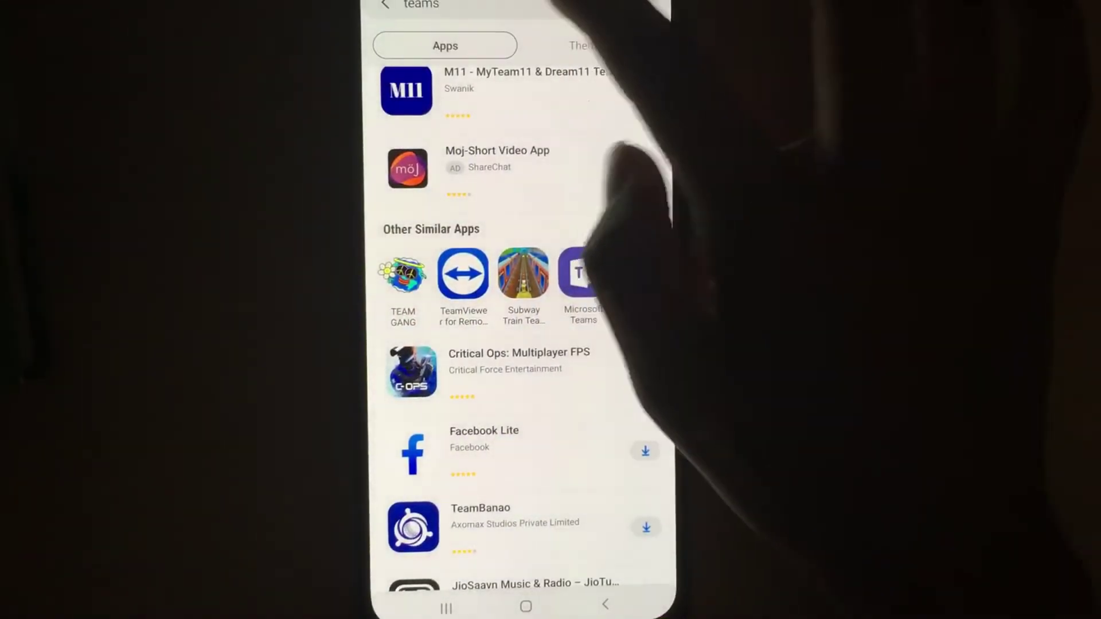
# Step: Rerun the 'teams' search and open the Microsoft Teams app page (73.4 MB)
pyautogui.click(516, 4)
pyautogui.press('Return')
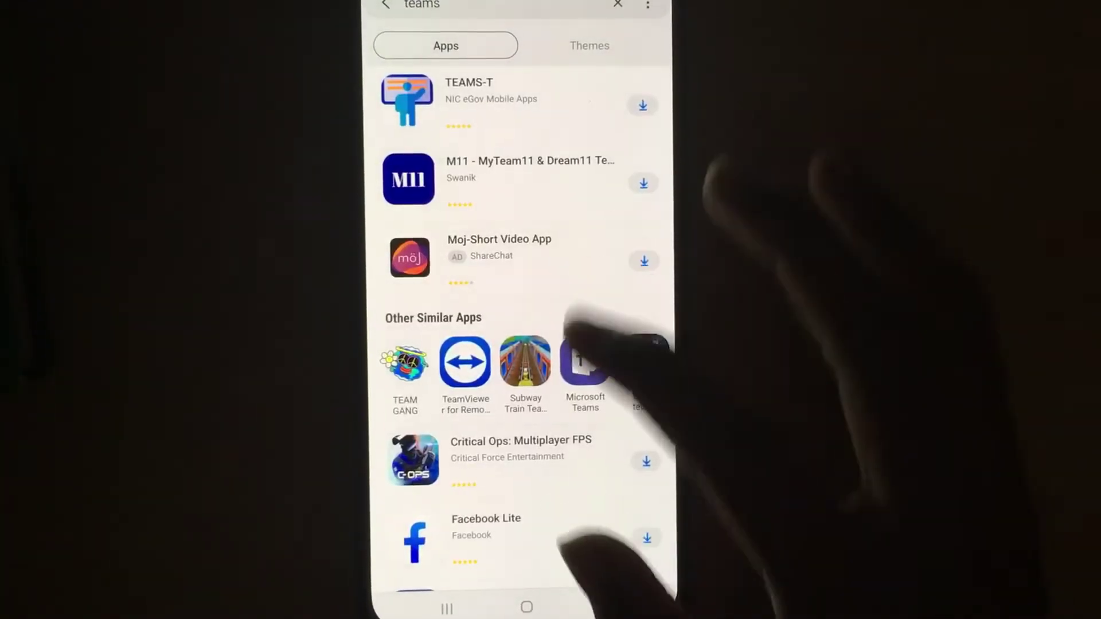
pyautogui.click(585, 360)
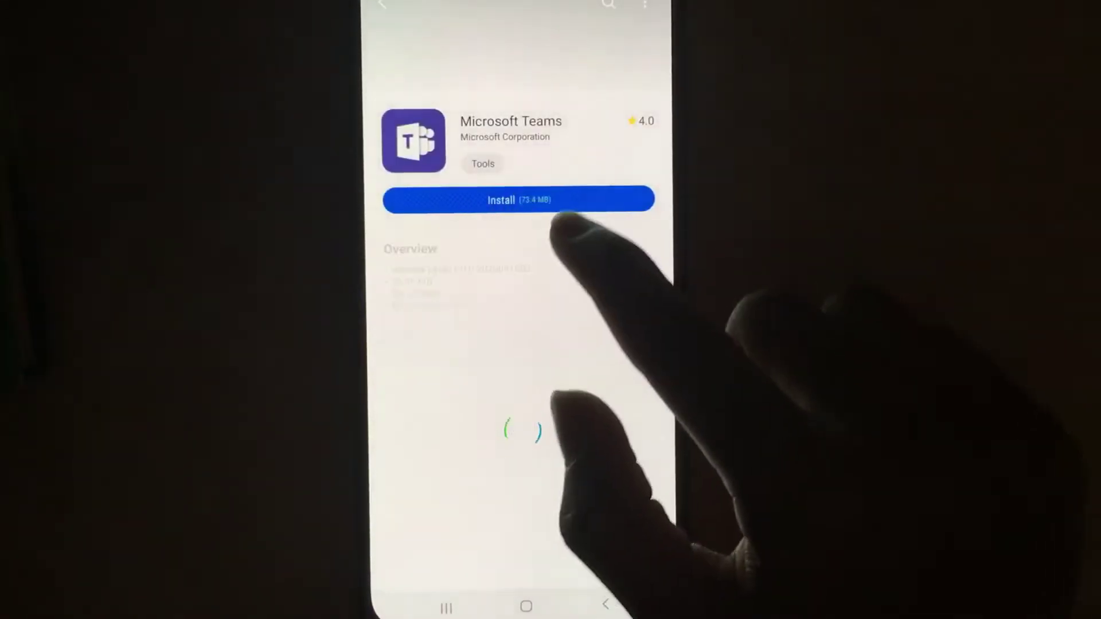
# Step: Install Microsoft Teams, launch it from its home-screen icon, and begin signing in
pyautogui.click(517, 197)
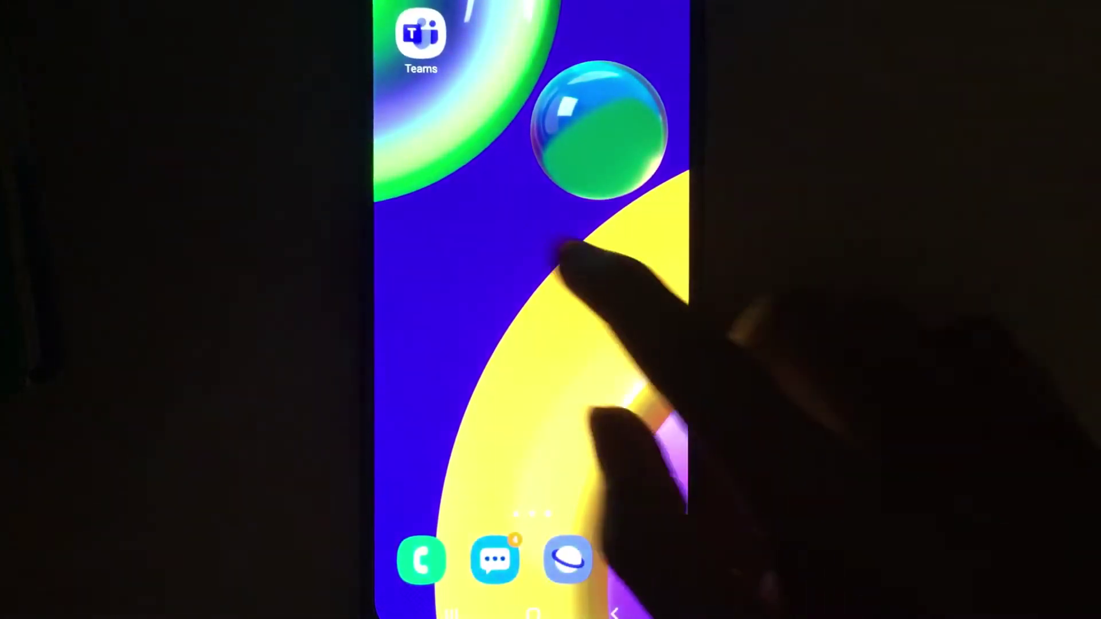
pyautogui.click(413, 43)
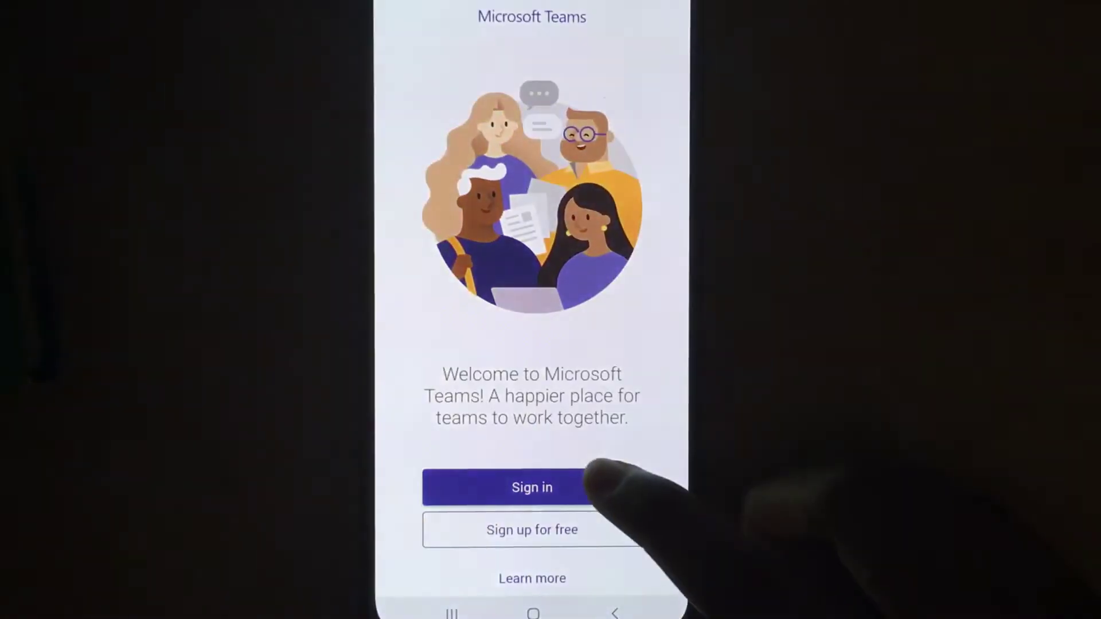
pyautogui.click(602, 488)
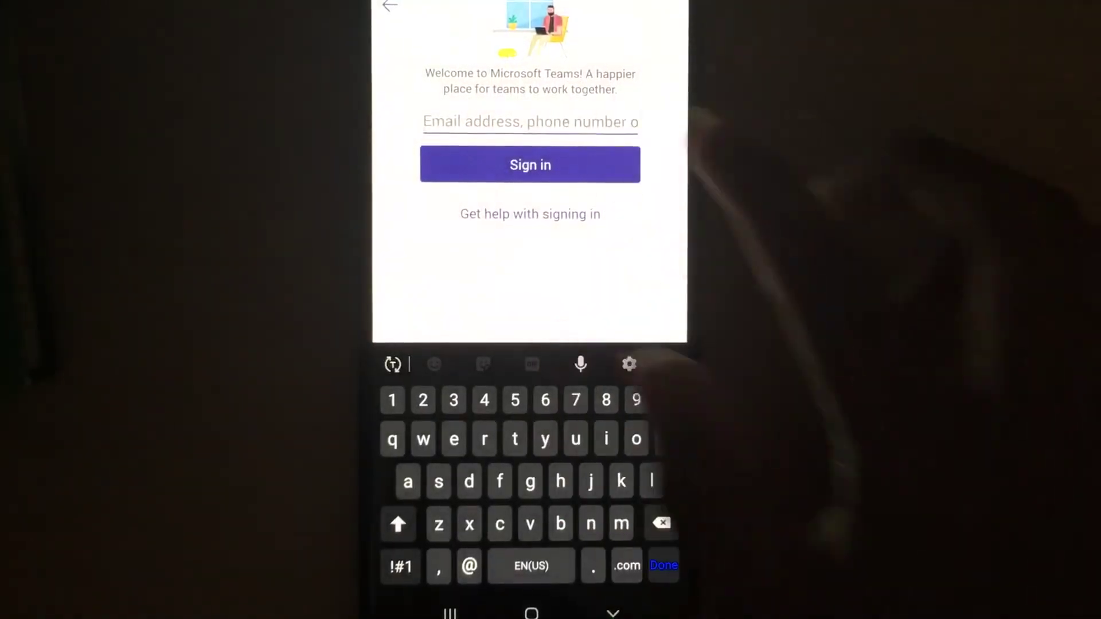
# Step: Fill in the suggested school email address and submit it
pyautogui.click(516, 122)
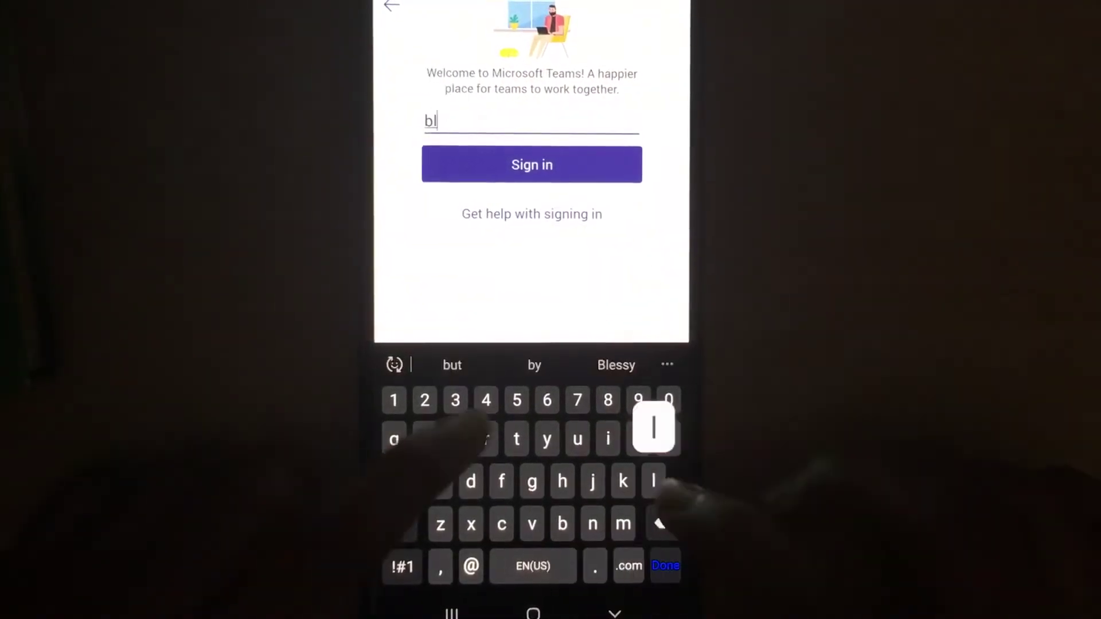
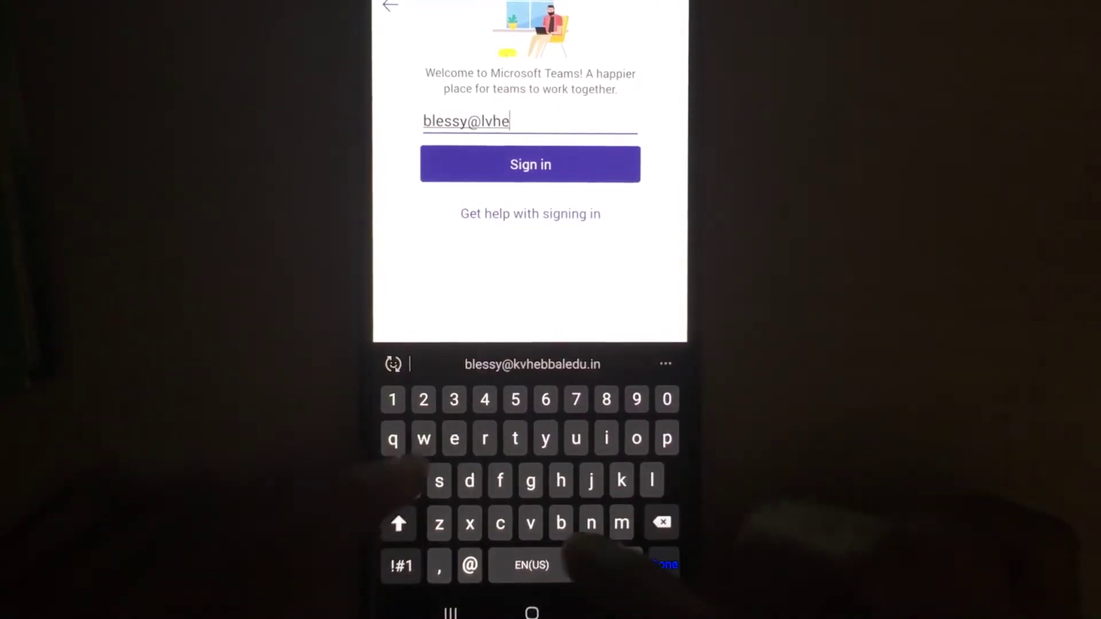
pyautogui.click(531, 365)
pyautogui.click(603, 165)
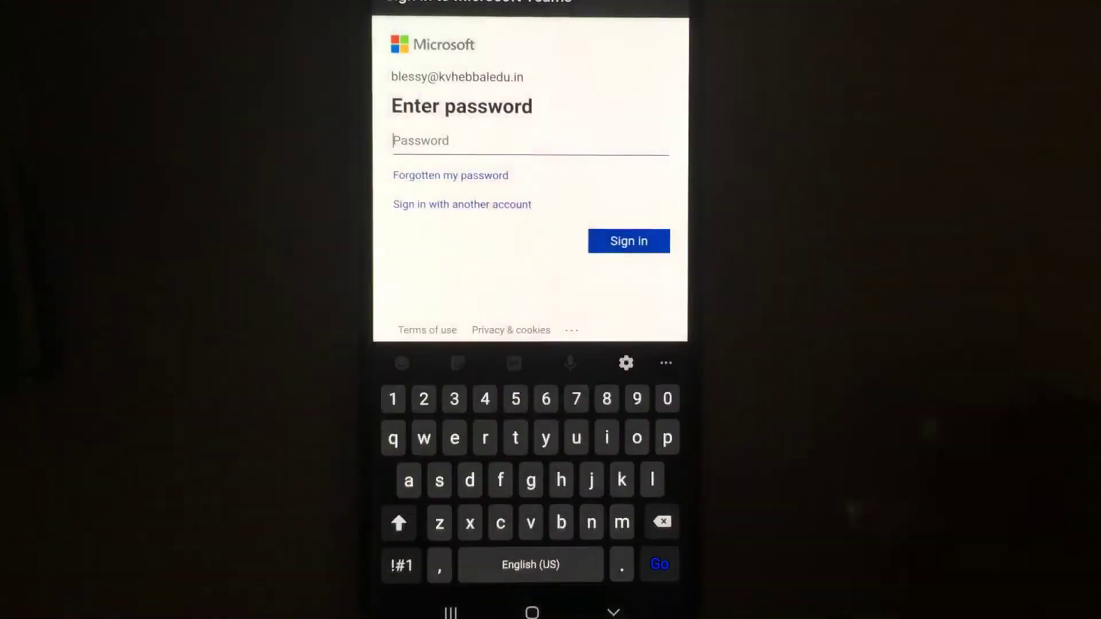
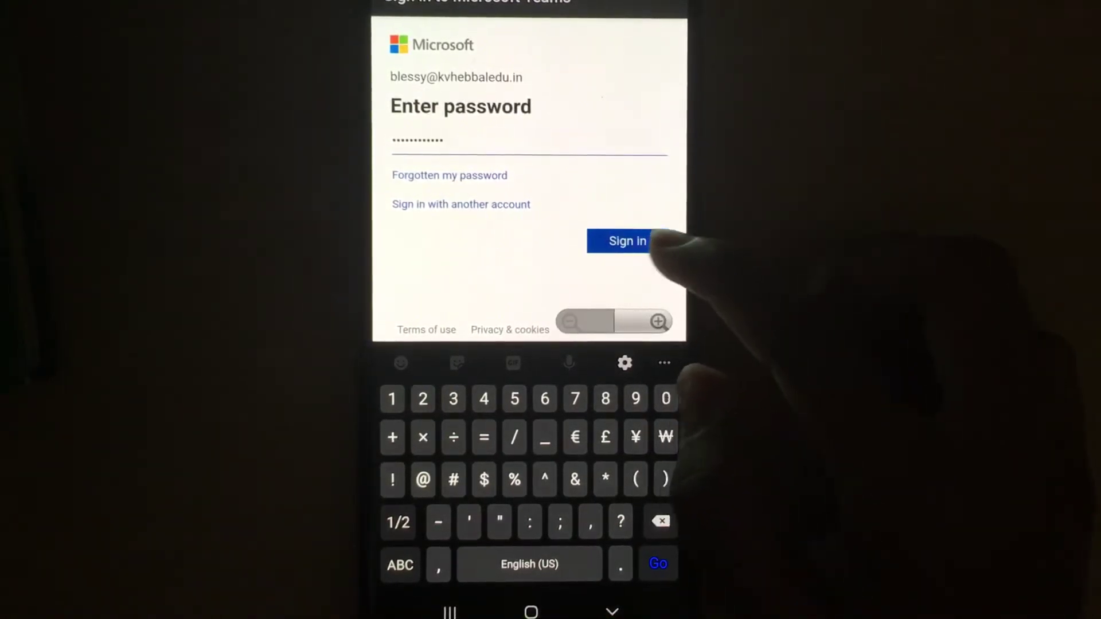
# Step: Submit the entered account password, bringing up the Update your password form
pyautogui.click(637, 240)
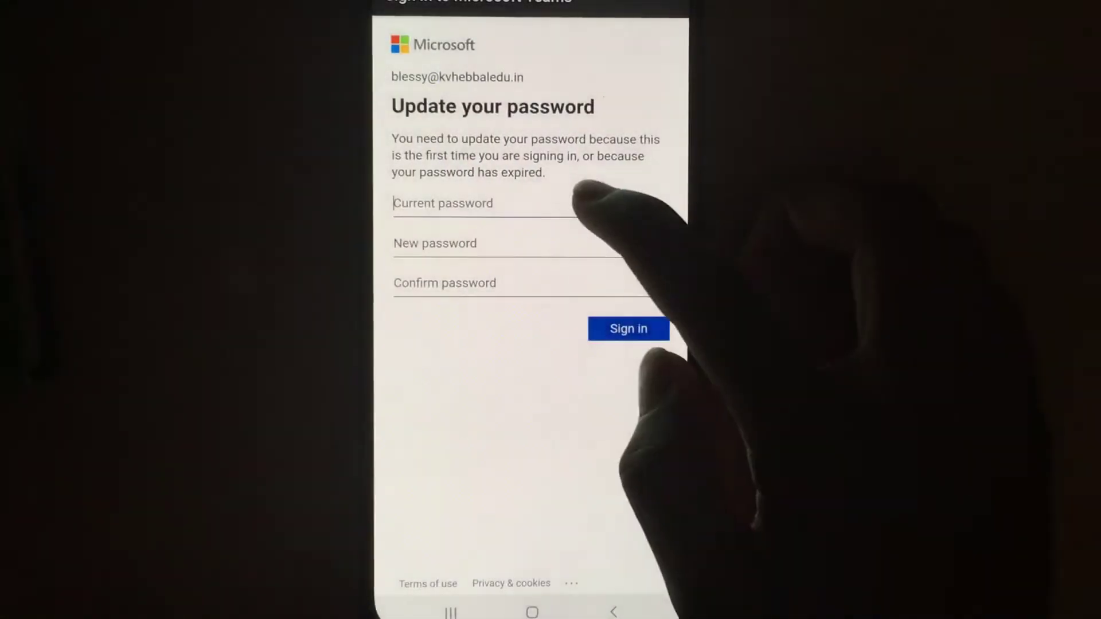
# Step: Enter the current password and the new password twice, then sign in
pyautogui.click(577, 203)
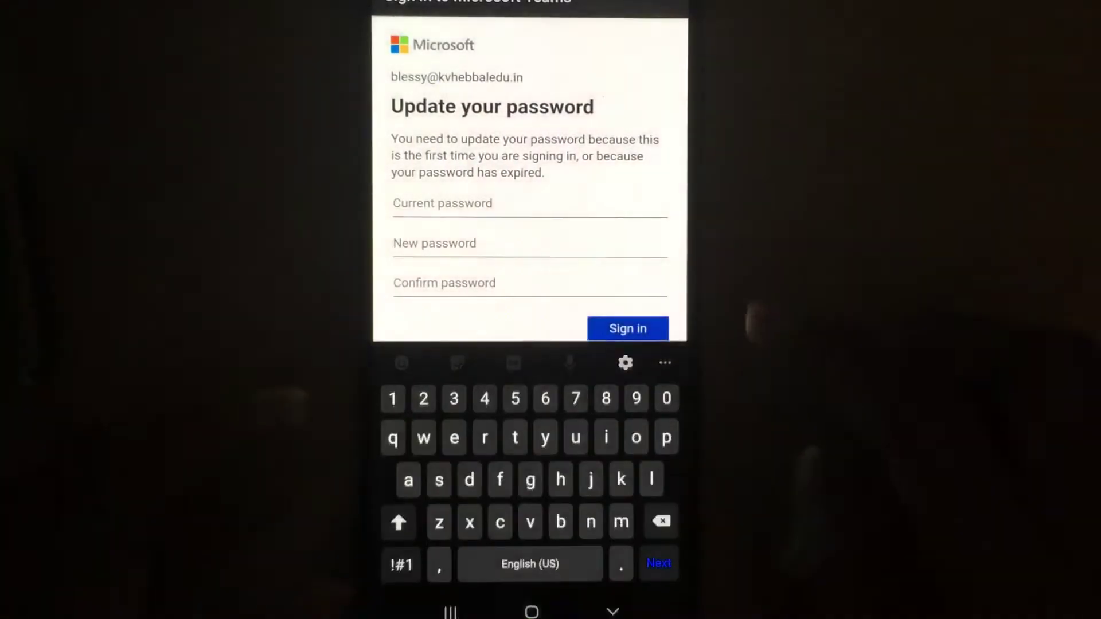
pyautogui.click(399, 523)
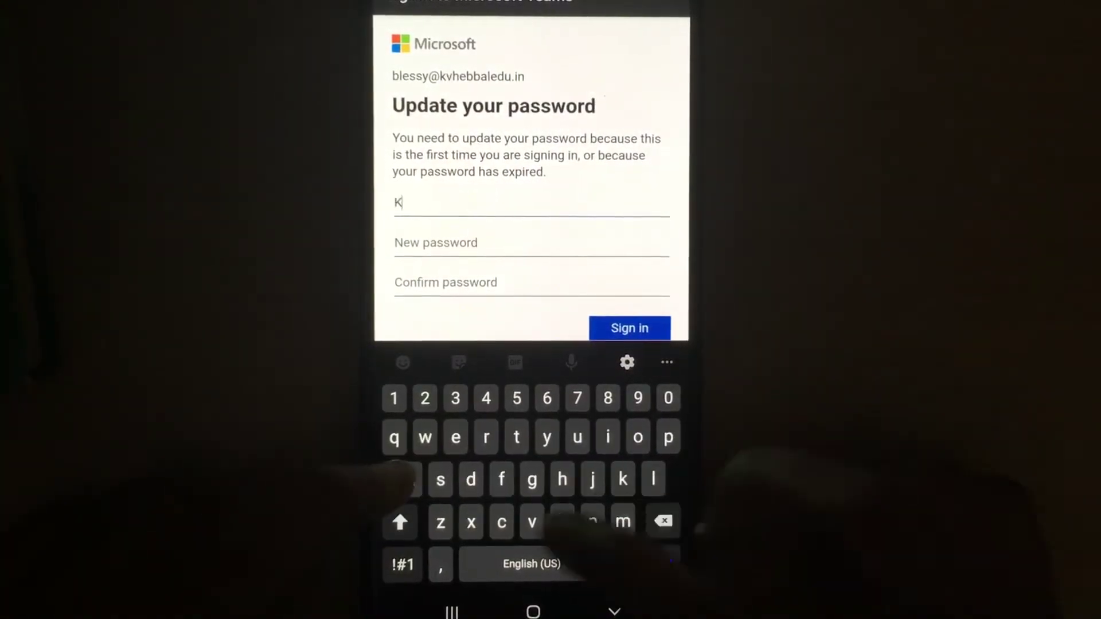
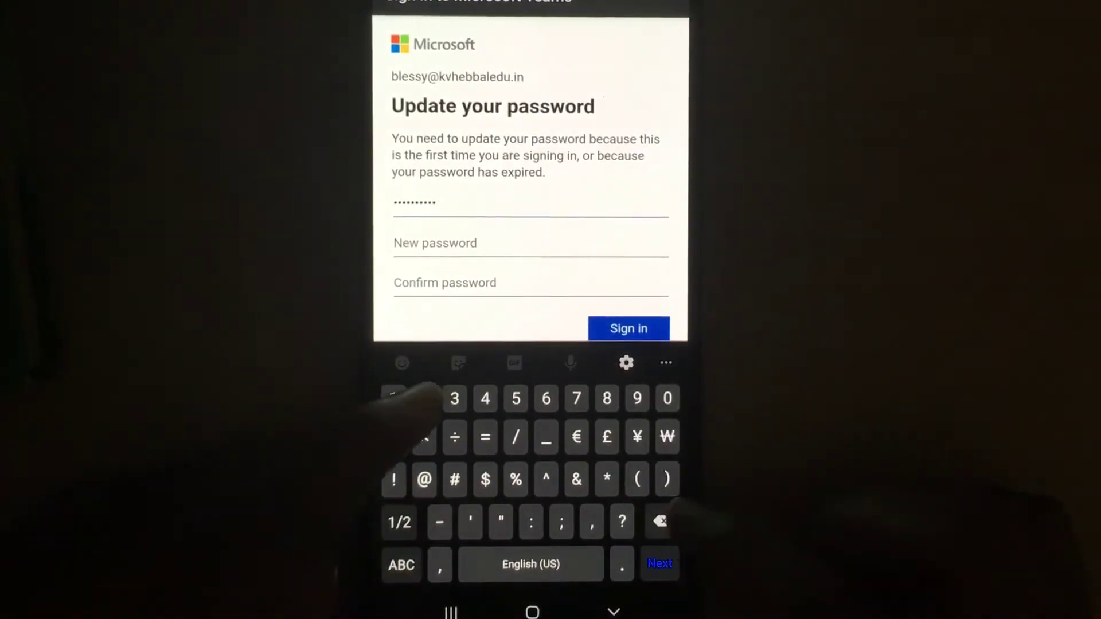
pyautogui.click(482, 244)
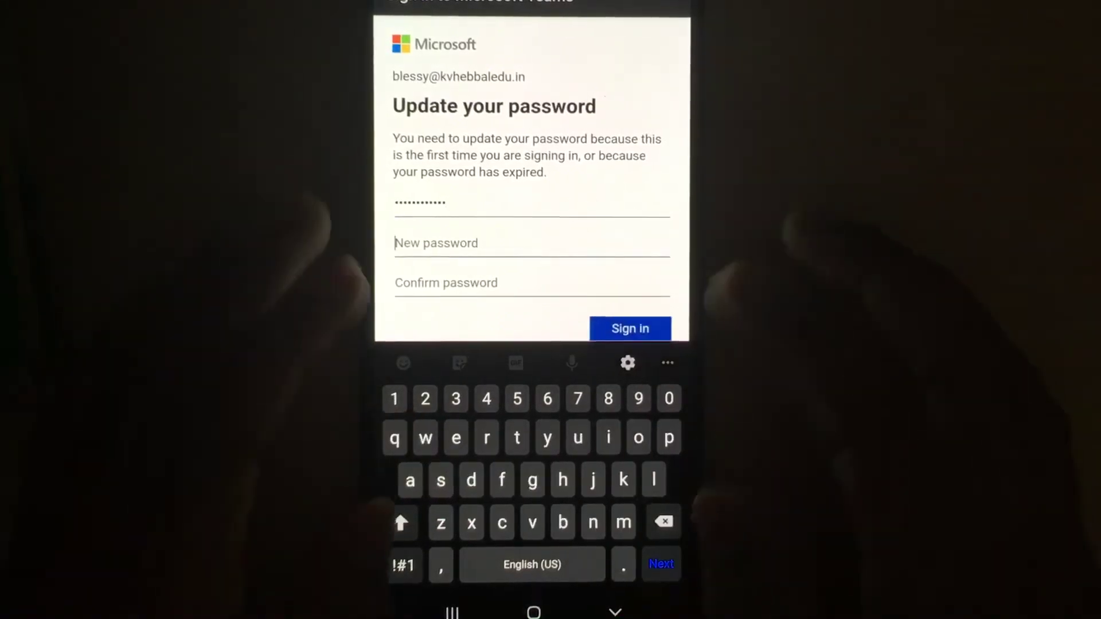
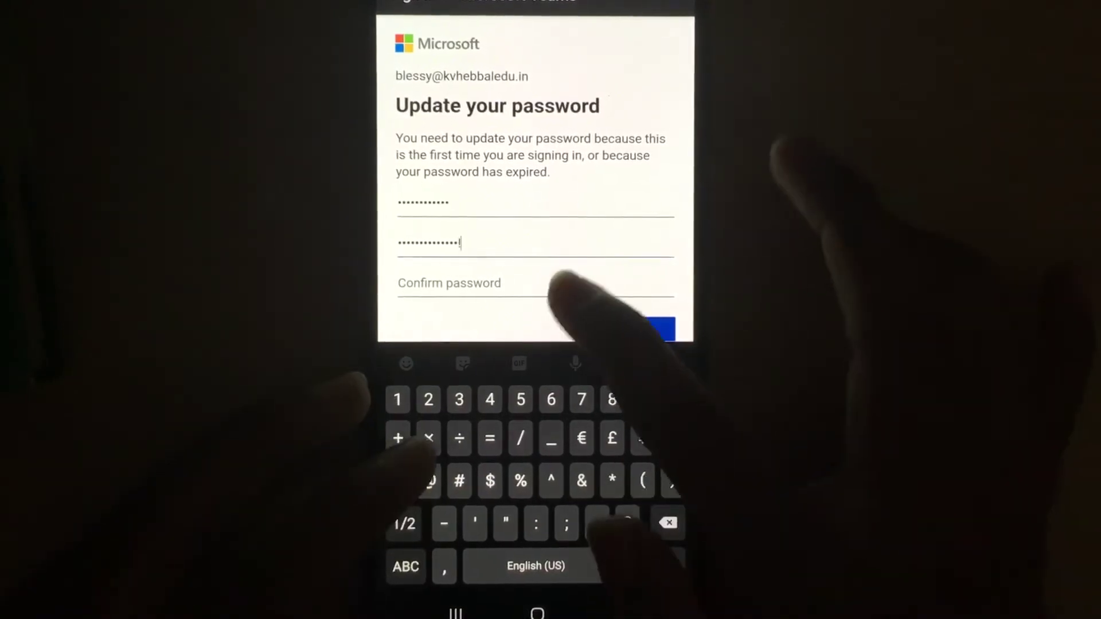
pyautogui.click(516, 283)
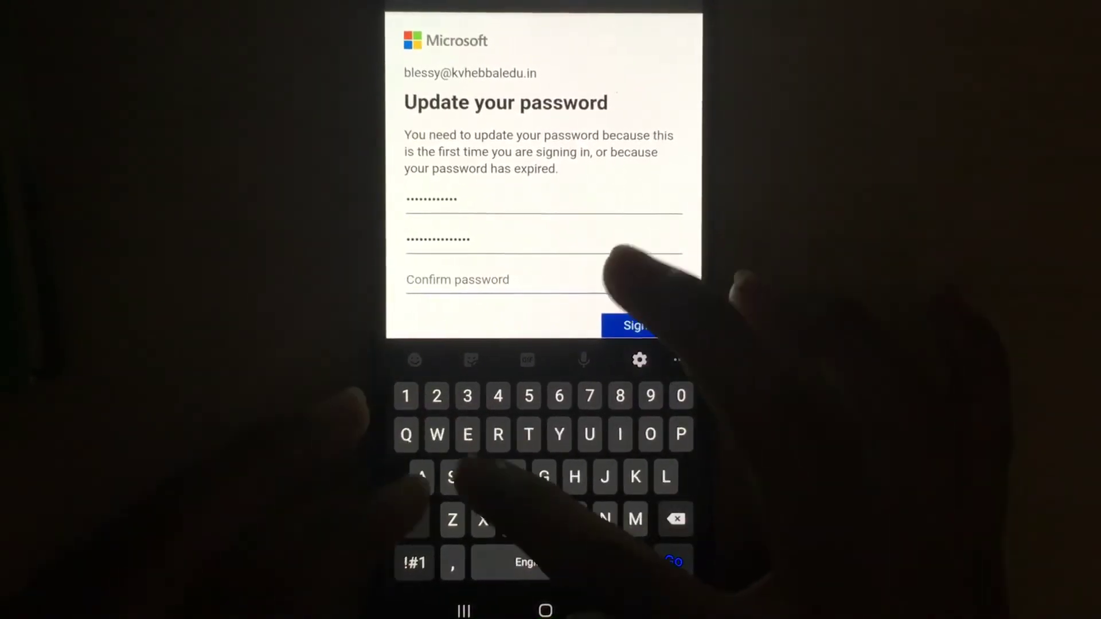
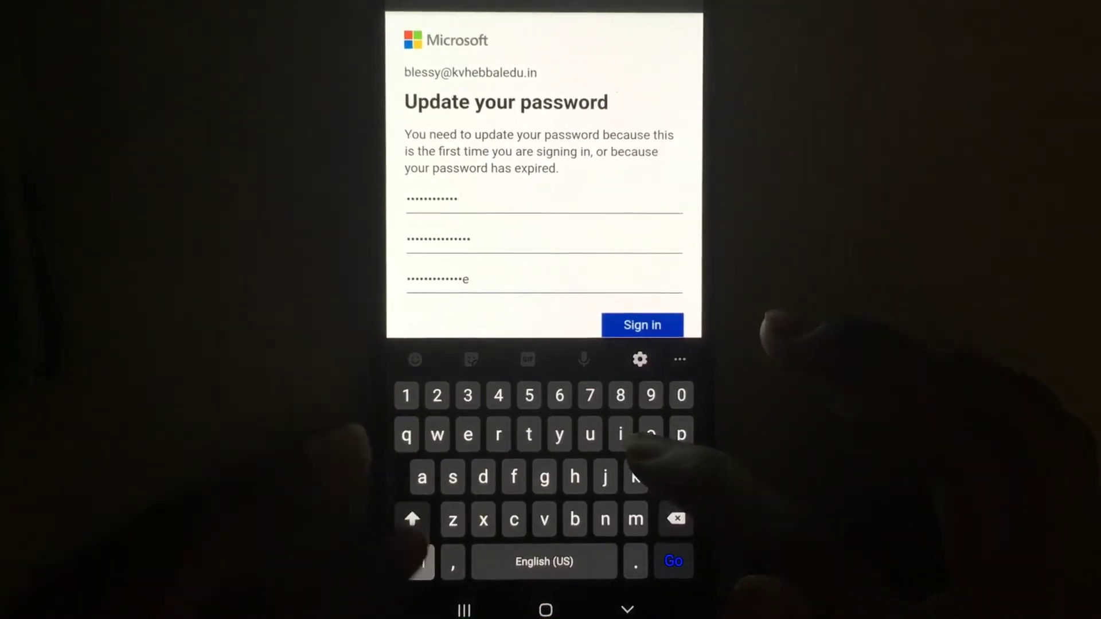
pyautogui.scroll(-2, 654, 284)
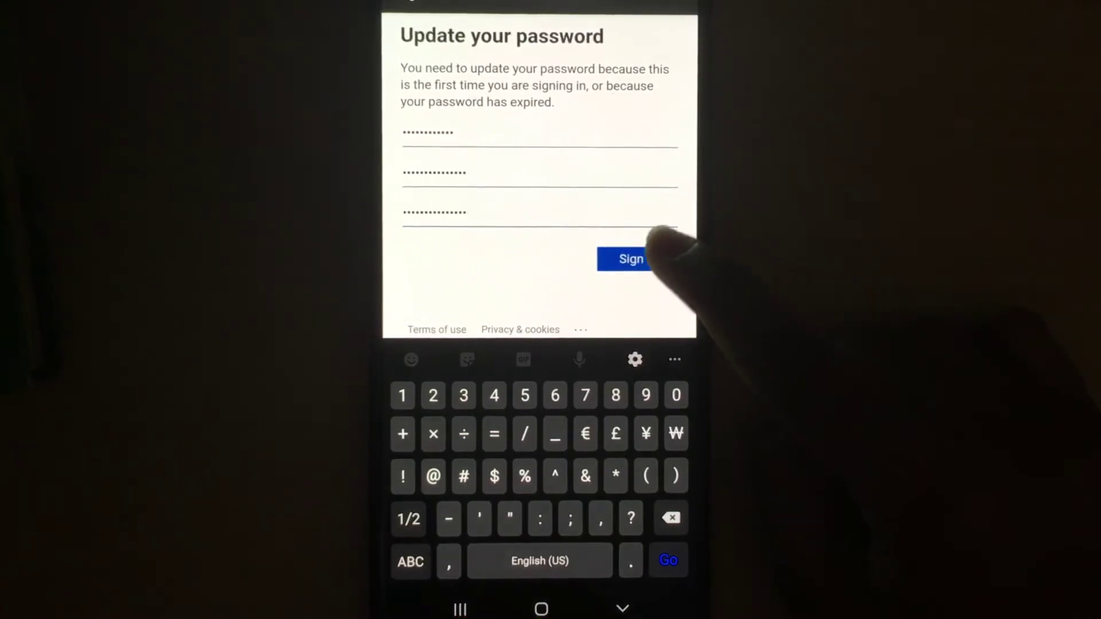
pyautogui.click(639, 259)
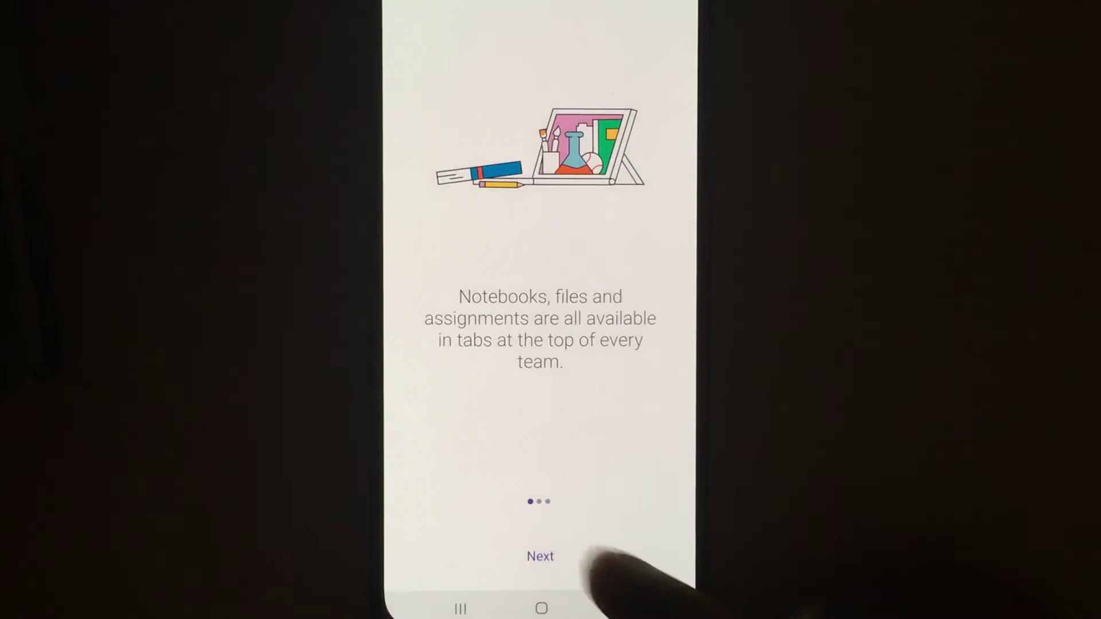
# Step: Step through the three onboarding tips and finish them
pyautogui.click(540, 556)
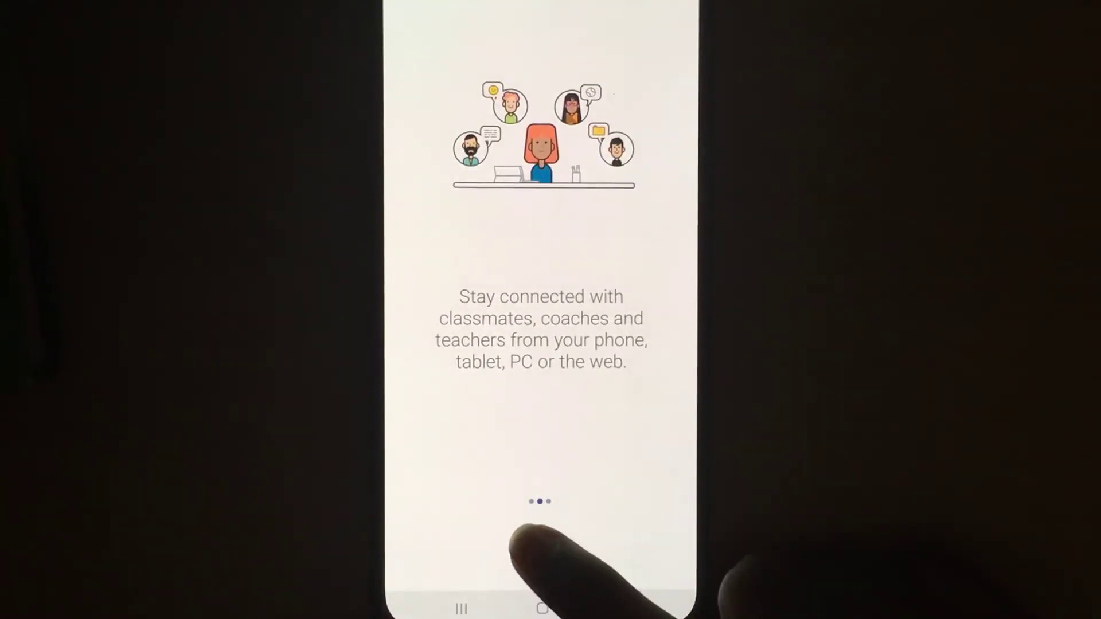
pyautogui.click(541, 556)
pyautogui.click(541, 556)
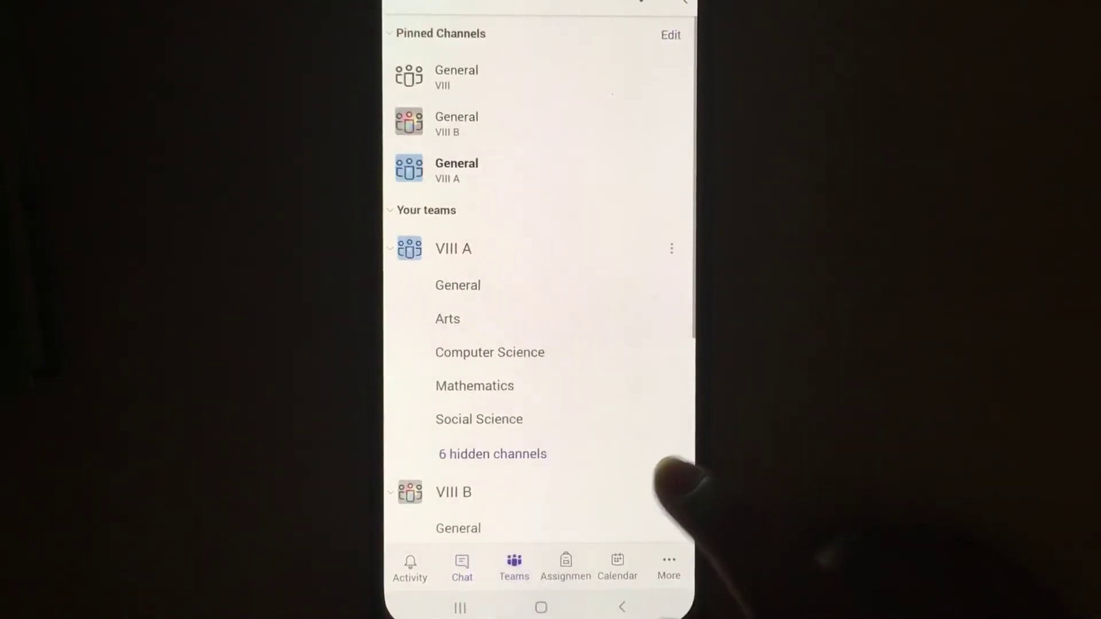
pyautogui.scroll(-5, 607, 284)
pyautogui.scroll(-2, 664, 184)
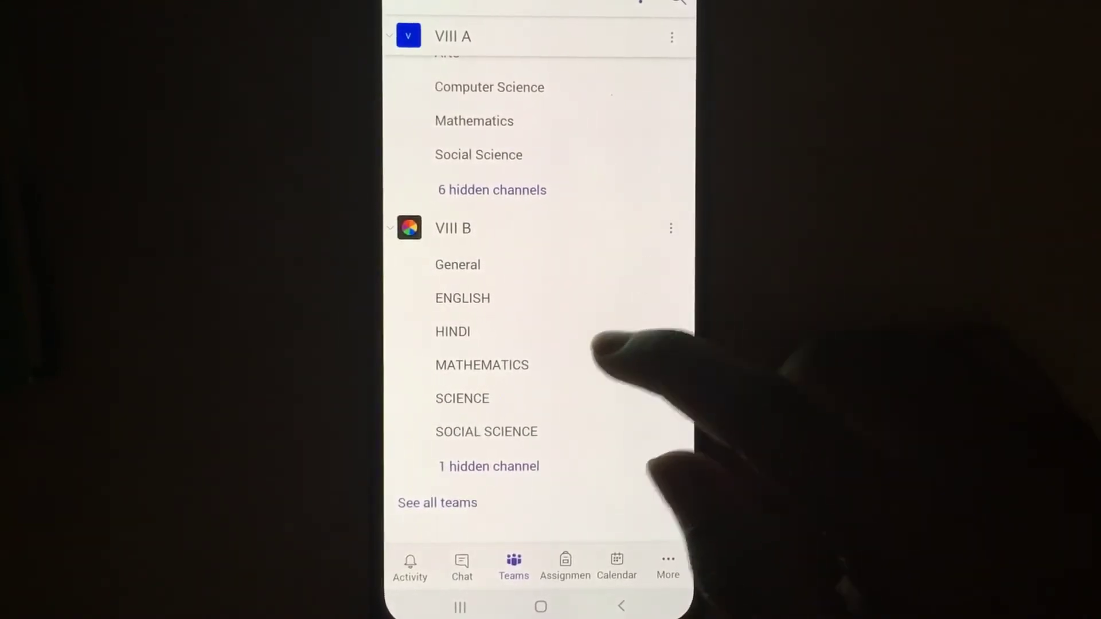
# Step: Expand VIII B, check its Hindi channel, then open its Mathematics channel
pyautogui.click(559, 228)
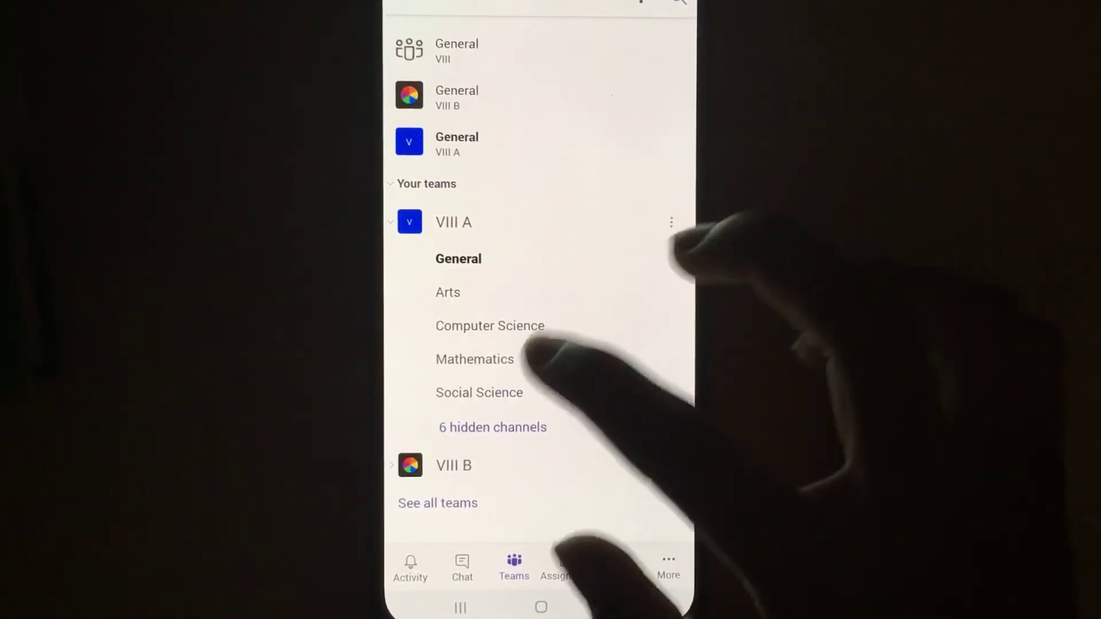
pyautogui.click(453, 465)
pyautogui.scroll(-3, 591, 283)
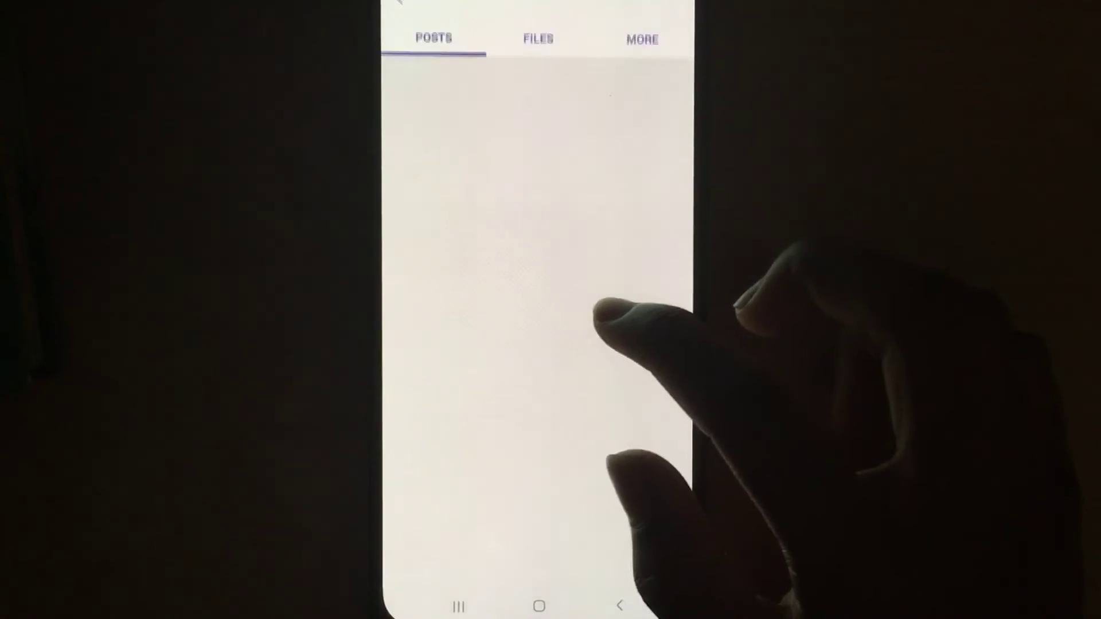
pyautogui.scroll(1, 550, 396)
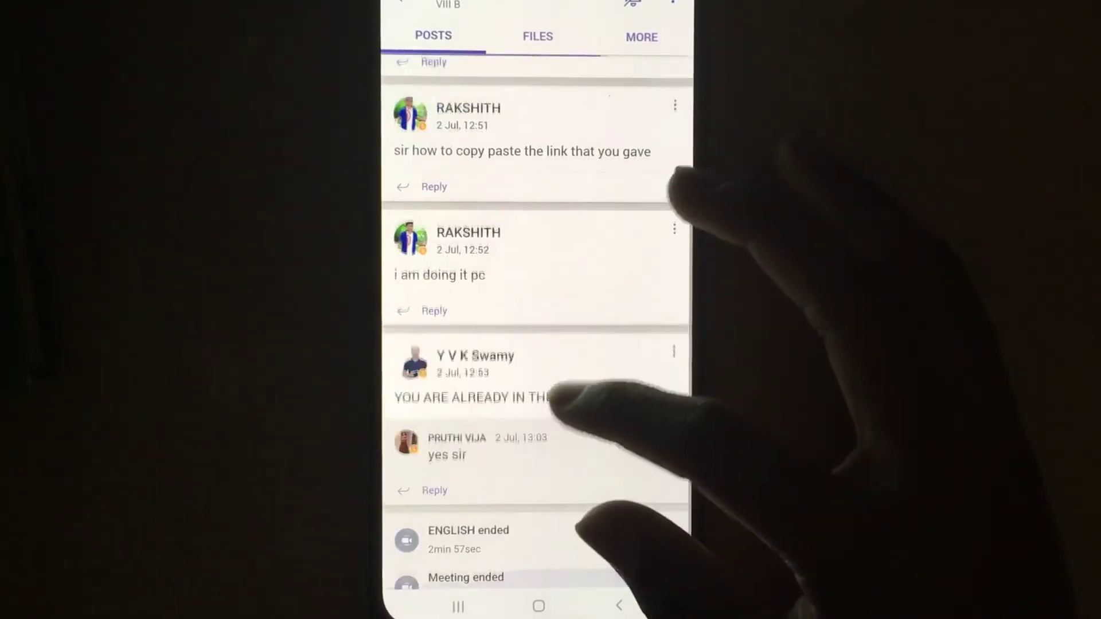
pyautogui.scroll(2, 533, 344)
pyautogui.scroll(-3, 533, 344)
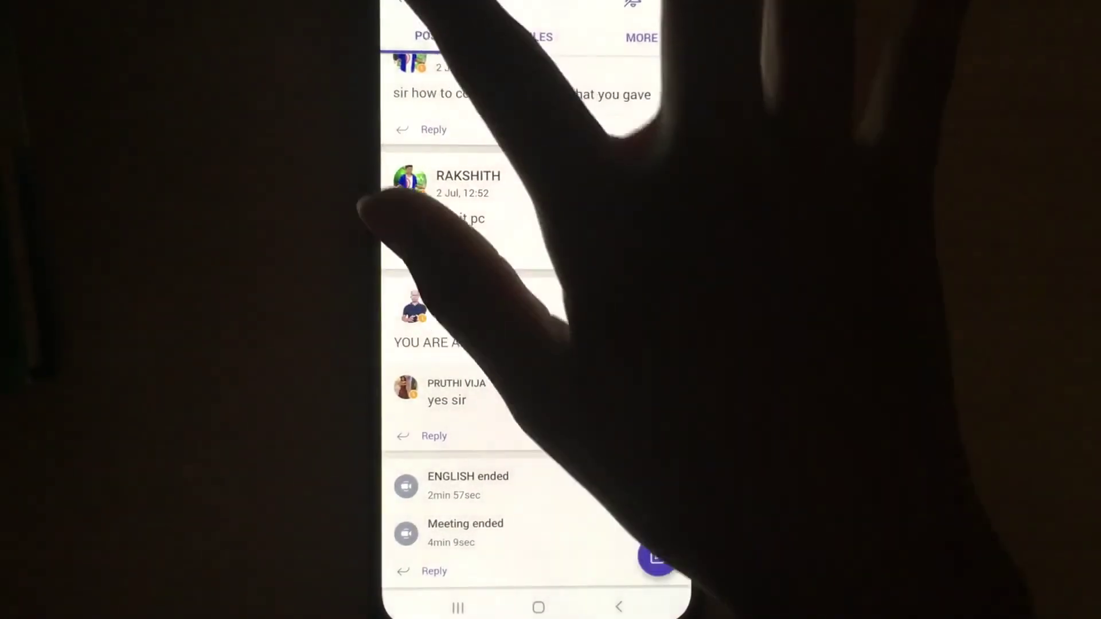
pyautogui.click(400, 18)
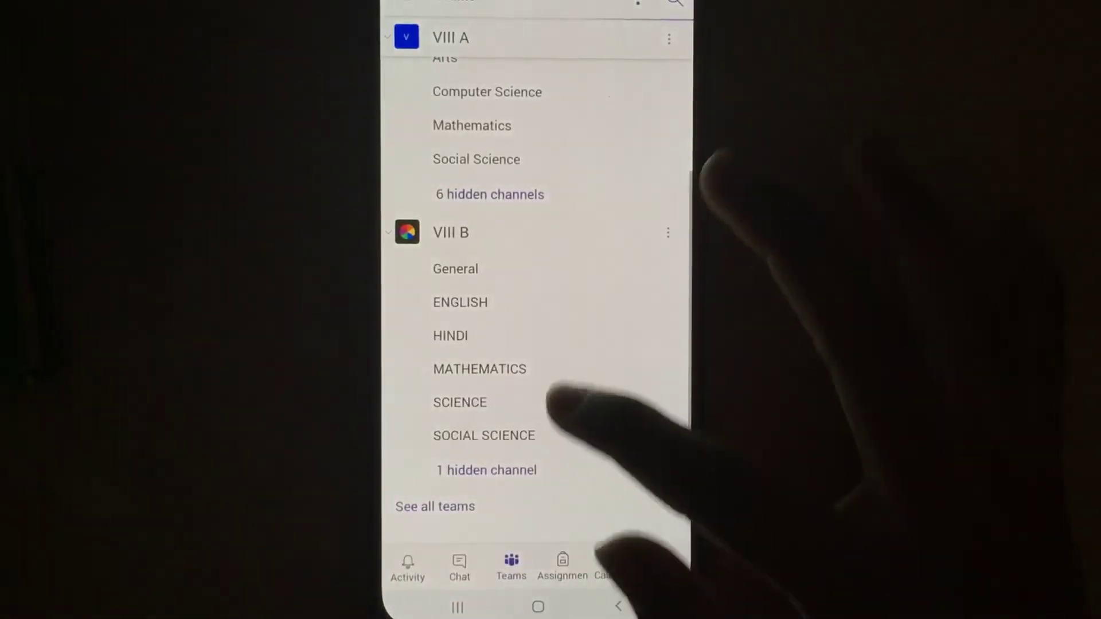
pyautogui.click(619, 335)
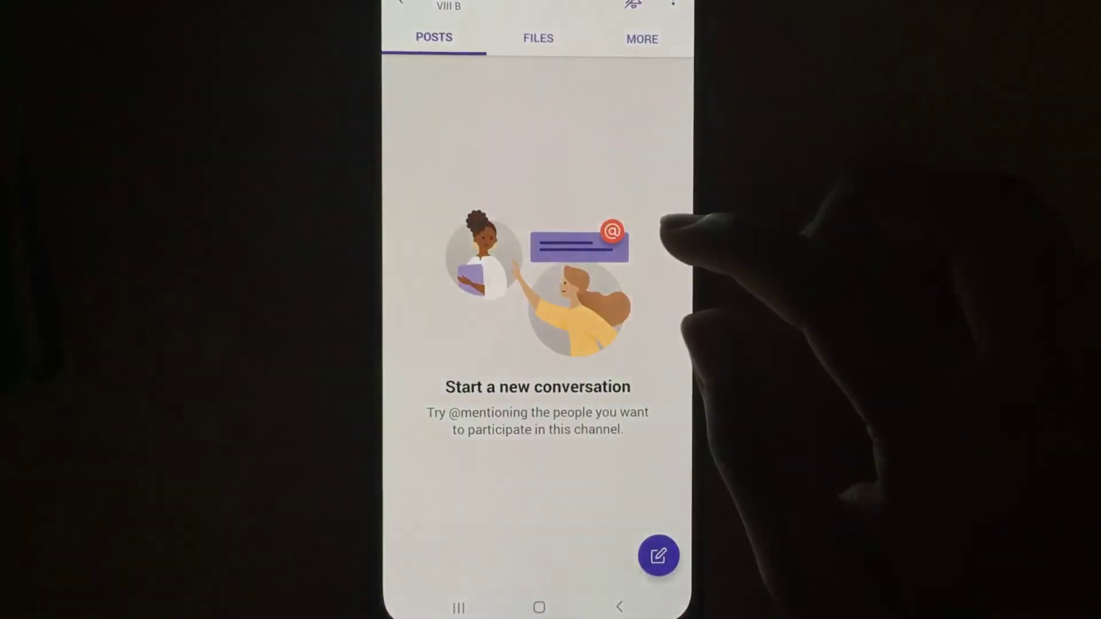
pyautogui.click(398, 15)
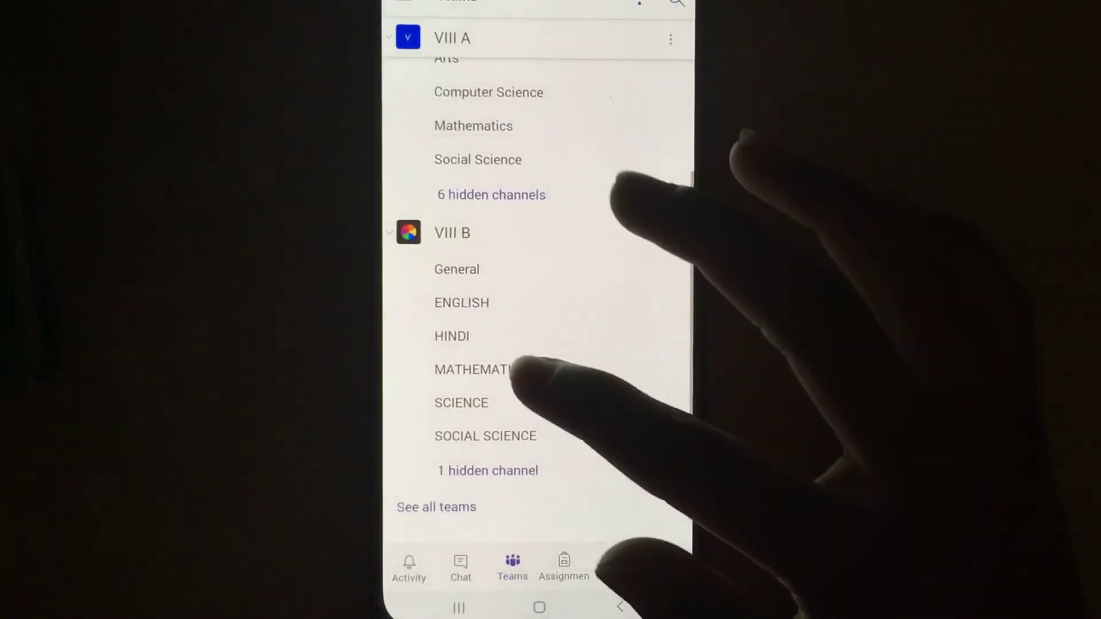
pyautogui.click(465, 369)
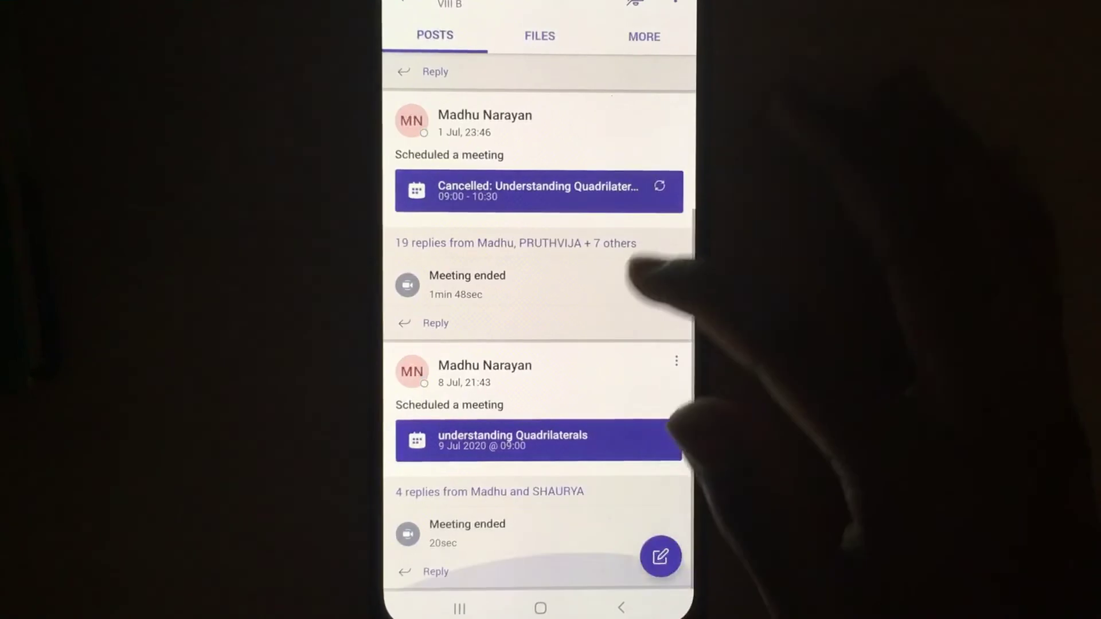
pyautogui.scroll(3, 624, 297)
pyautogui.scroll(-3, 623, 297)
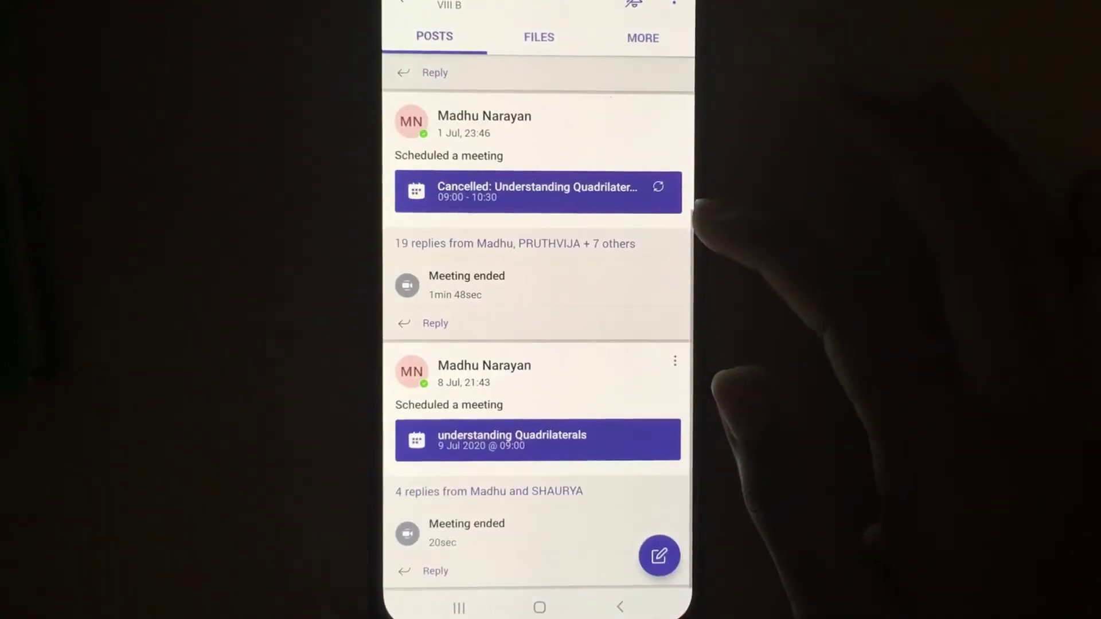
pyautogui.scroll(2, 614, 284)
pyautogui.scroll(-2, 633, 305)
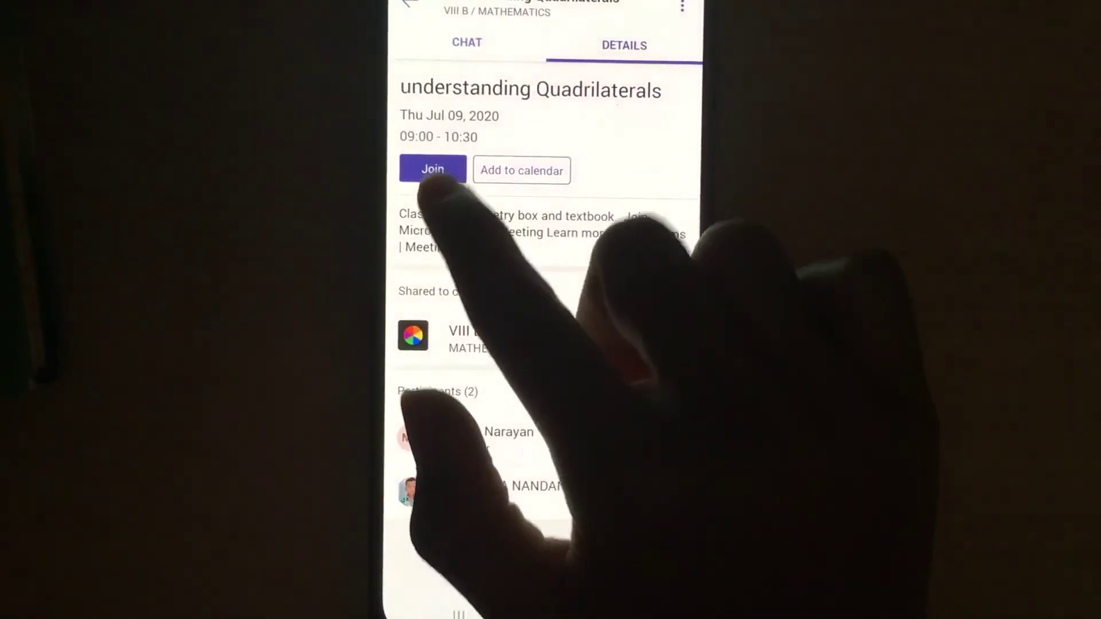
# Step: Join the Understanding Quadrilaterals meeting and allow Teams to record audio
pyautogui.click(431, 168)
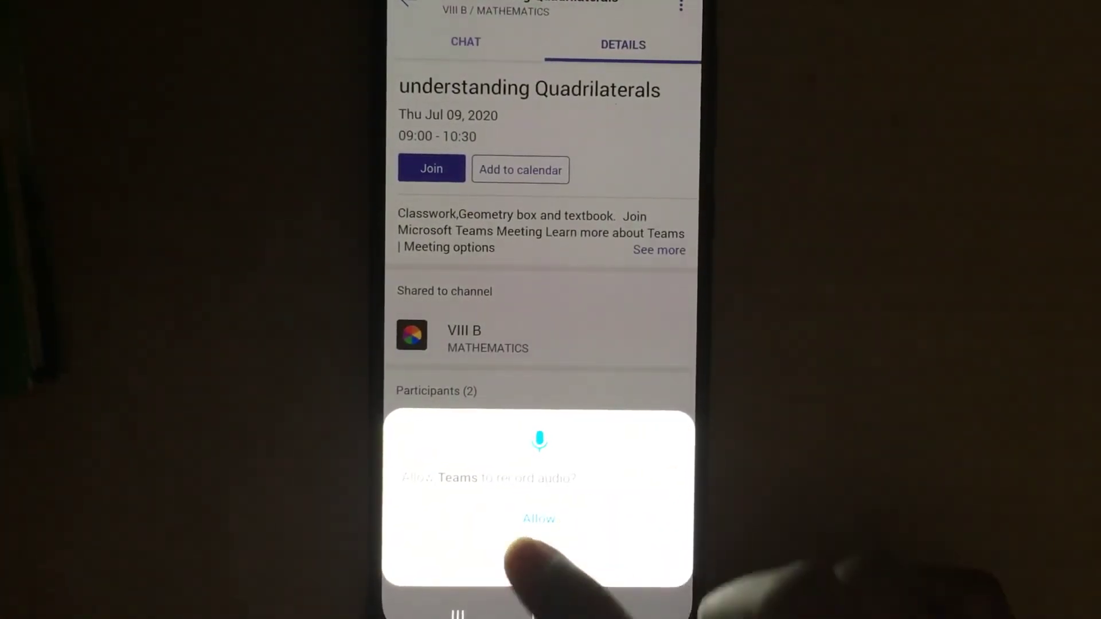
pyautogui.click(540, 519)
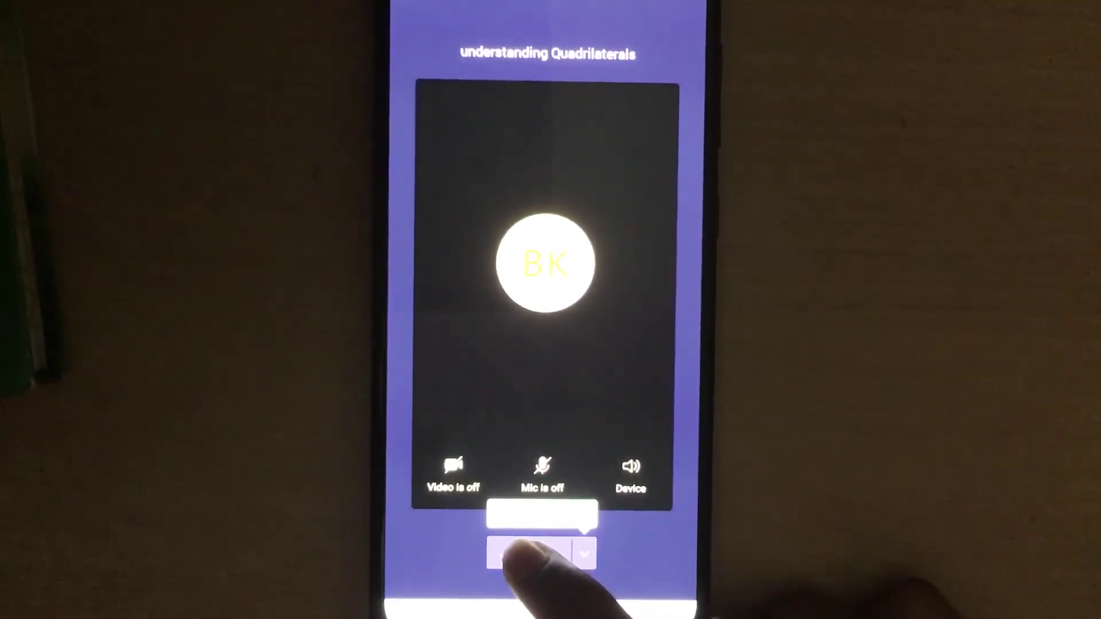
# Step: Enter the Understanding Quadrilaterals call and toggle the microphone until it's muted
pyautogui.click(525, 543)
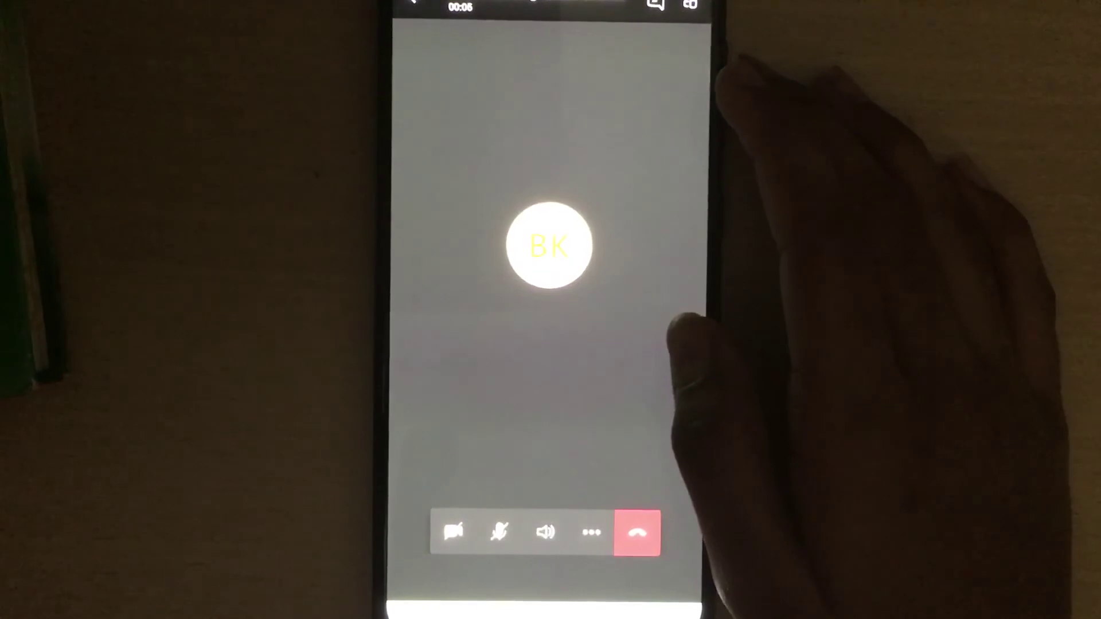
pyautogui.click(499, 533)
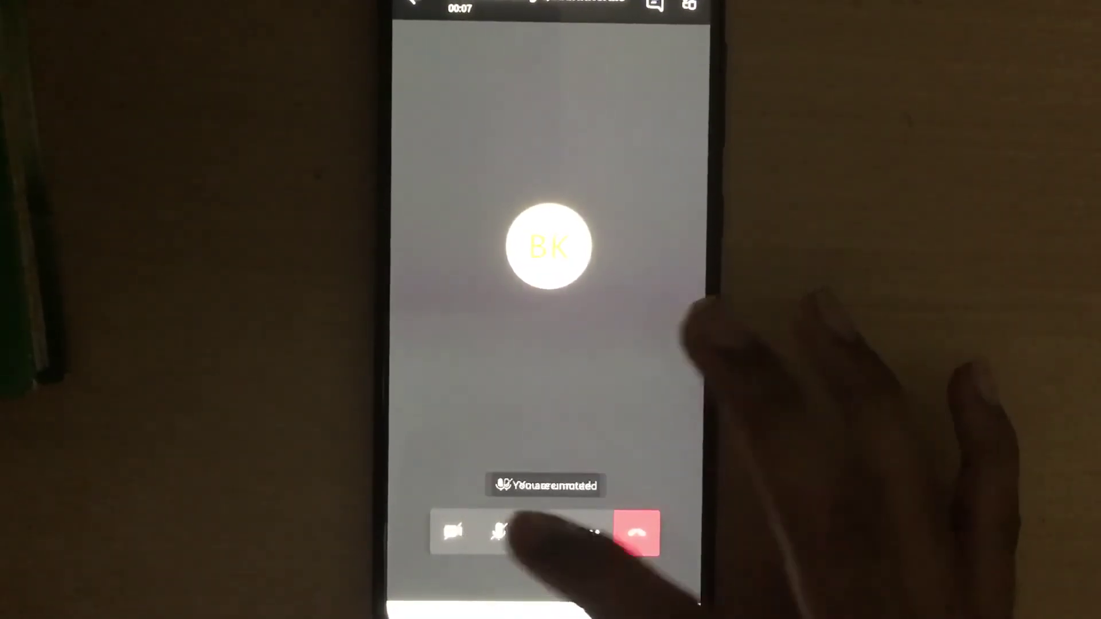
pyautogui.click(499, 534)
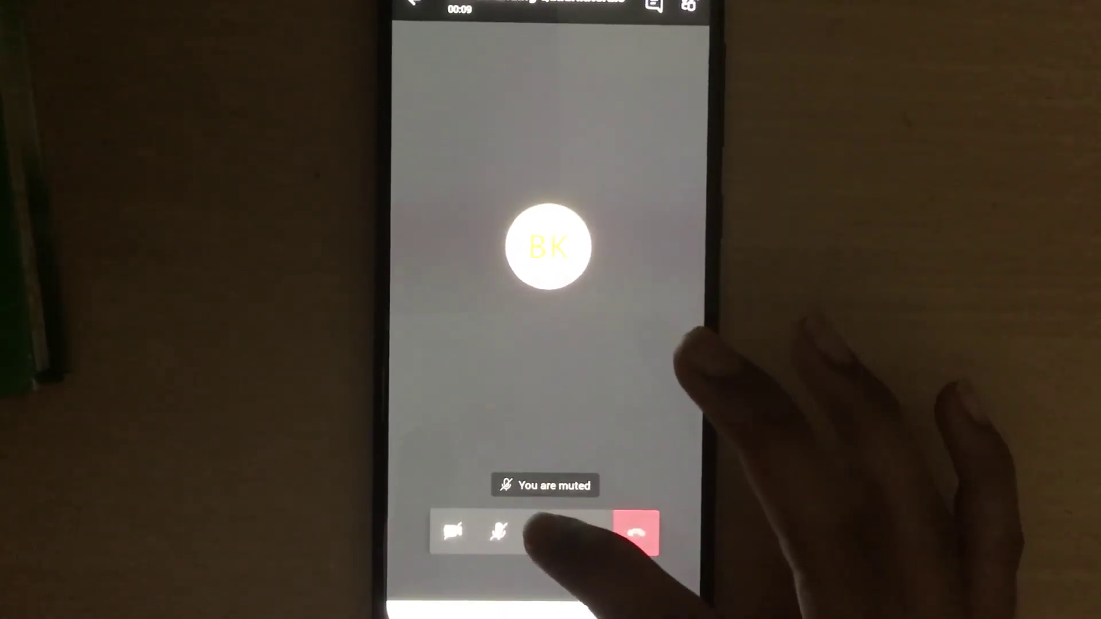